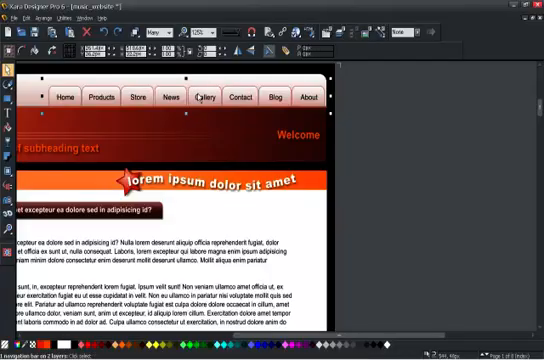
Select the navigation bar on the canvas to reach its properties.
{"action": "left_click_drag", "start_coordinate": [198, 96], "coordinate": [291, 134]}
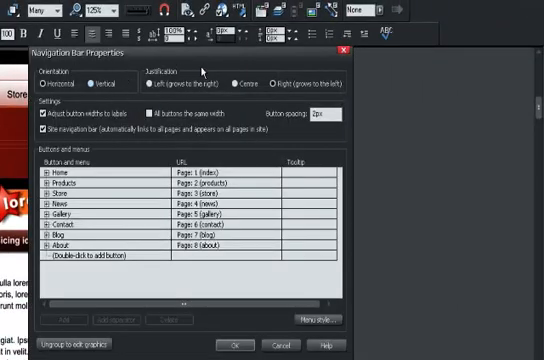
Rename the Home and Store buttons with placeholder text and expand Gallery's menu slot.
{"action": "left_click_drag", "start_coordinate": [200, 56], "coordinate": [234, 36]}
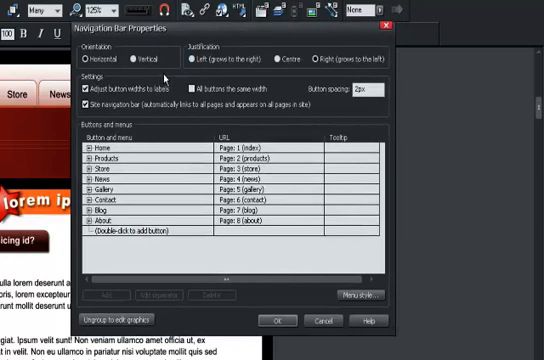
{"action": "left_click", "coordinate": [89, 158]}
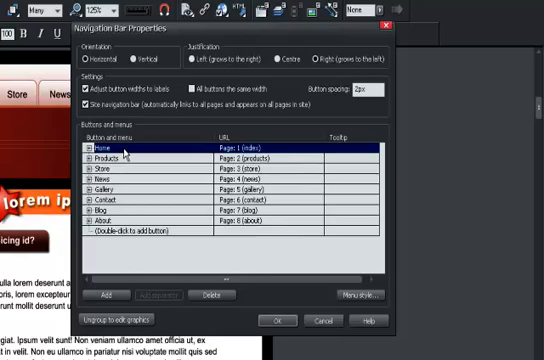
{"action": "type", "text": "asdfasdfasf"}
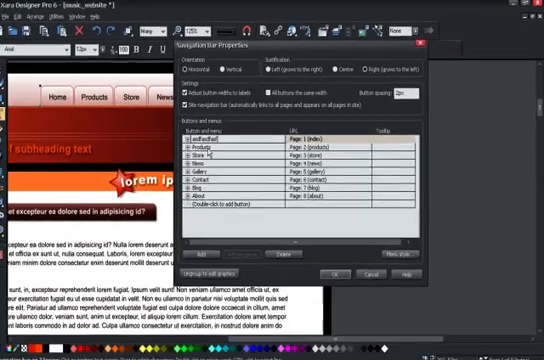
{"action": "left_click", "coordinate": [213, 150]}
{"action": "left_click", "coordinate": [208, 155]}
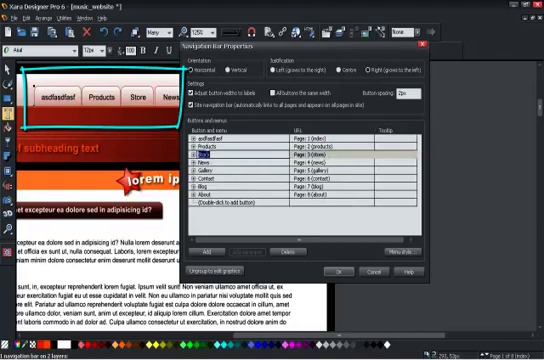
{"action": "type", "text": "asdfasdf"}
{"action": "left_click", "coordinate": [237, 163]}
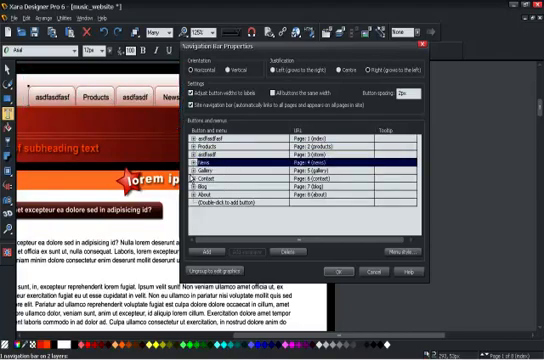
{"action": "left_click", "coordinate": [193, 171]}
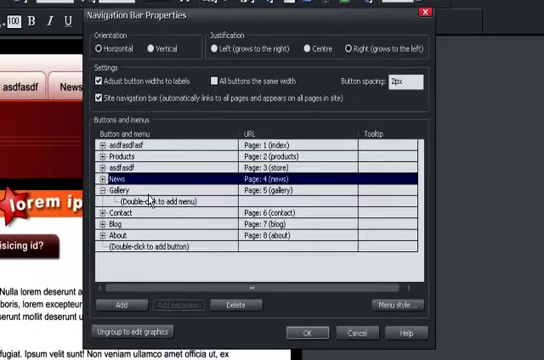
Add three dropdown items under Gallery and start naming the last 'this is a sub menu'.
{"action": "double_click", "coordinate": [215, 178]}
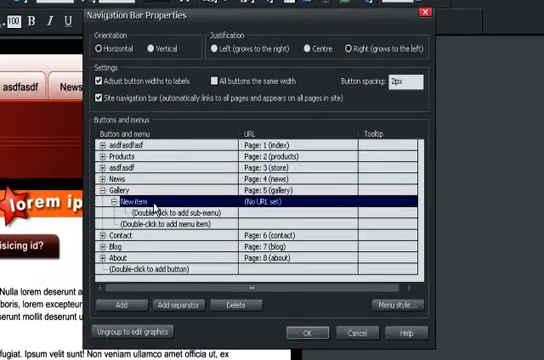
{"action": "left_click", "coordinate": [137, 225]}
{"action": "double_click", "coordinate": [139, 228]}
{"action": "double_click", "coordinate": [142, 242]}
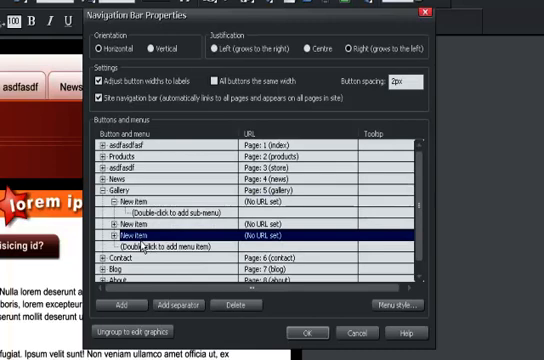
{"action": "type", "text": "this is"}
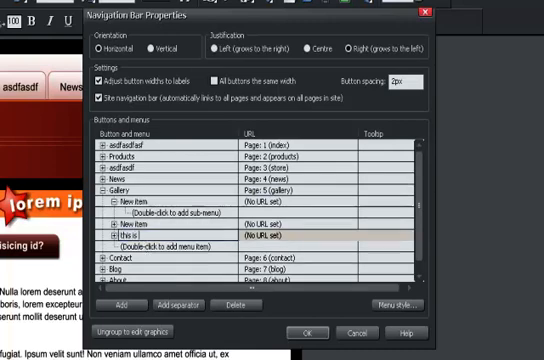
{"action": "type", "text": " a sub menu"}
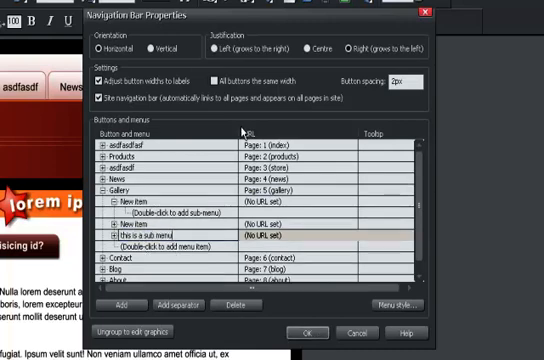
Move the Navigation Bar Properties dialog aside to review the bar.
{"action": "mouse_move", "coordinate": [216, 18]}
{"action": "left_mouse_down"}
{"action": "mouse_move", "coordinate": [357, 60]}
{"action": "mouse_move", "coordinate": [325, 48]}
{"action": "left_mouse_up"}
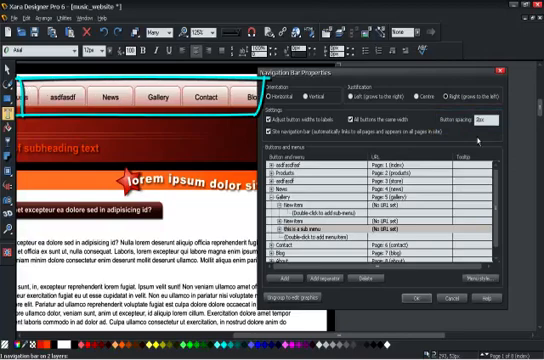
{"action": "left_click", "coordinate": [418, 297]}
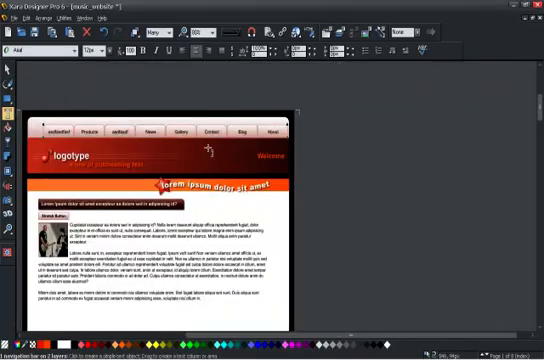
{"action": "scroll", "coordinate": [216, 150], "scroll_direction": "down", "scroll_amount": 2}
{"action": "scroll", "coordinate": [214, 118], "scroll_direction": "down", "scroll_amount": 1}
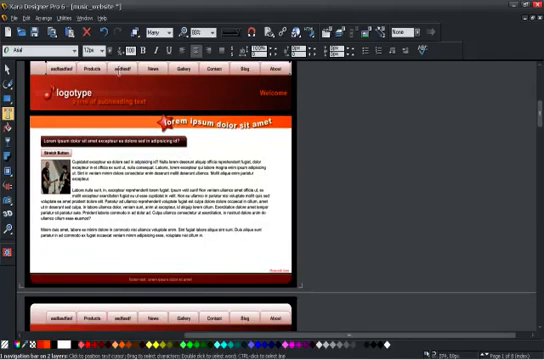
{"action": "scroll", "coordinate": [200, 170], "scroll_direction": "down", "scroll_amount": 2}
{"action": "scroll", "coordinate": [202, 205], "scroll_direction": "down", "scroll_amount": 3}
{"action": "scroll", "coordinate": [158, 282], "scroll_direction": "down", "scroll_amount": 1}
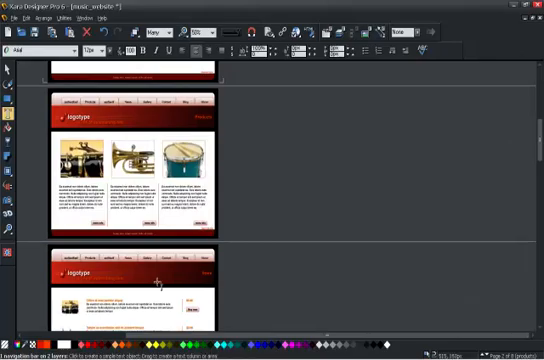
{"action": "scroll", "coordinate": [158, 282], "scroll_direction": "up", "scroll_amount": 2}
{"action": "scroll", "coordinate": [194, 167], "scroll_direction": "down", "scroll_amount": 2}
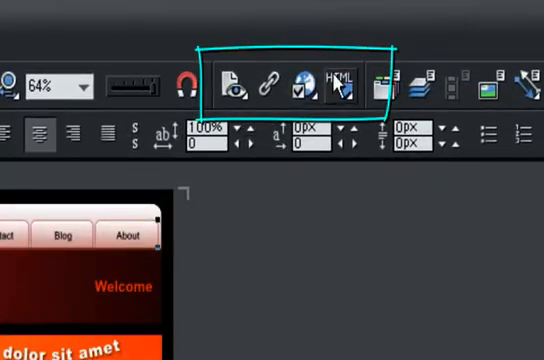
Launch the web page preview to see Gallery's dropdown items.
{"action": "left_click", "coordinate": [234, 85]}
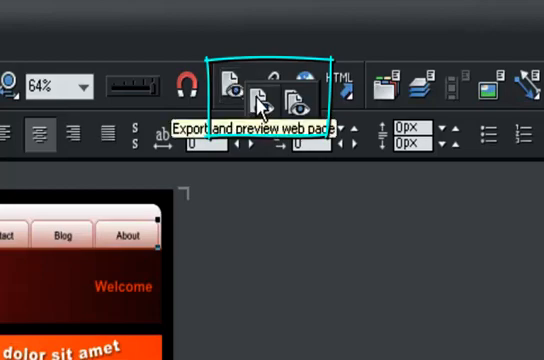
{"action": "scroll", "coordinate": [120, 287], "scroll_direction": "up", "scroll_amount": 3}
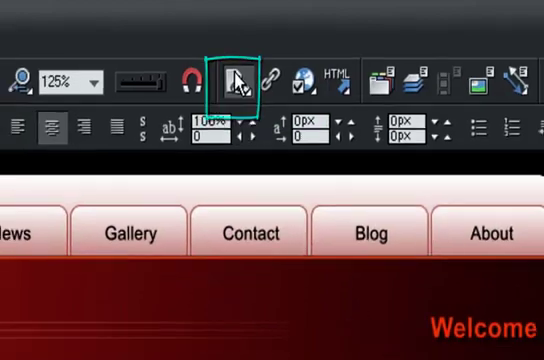
{"action": "left_click", "coordinate": [236, 85]}
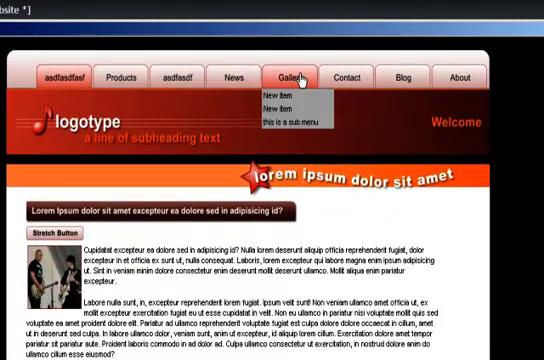
{"action": "mouse_move", "coordinate": [122, 245]}
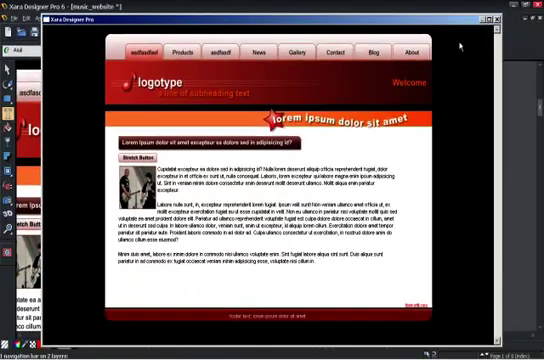
Close the browser preview window and return to the document.
{"action": "left_click", "coordinate": [494, 18]}
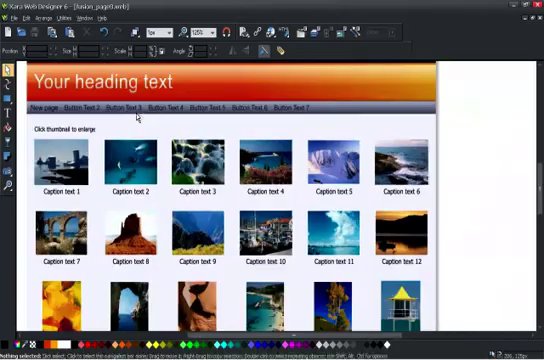
Give the New page button dropdown items named One, Two and three.
{"action": "double_click", "coordinate": [133, 113]}
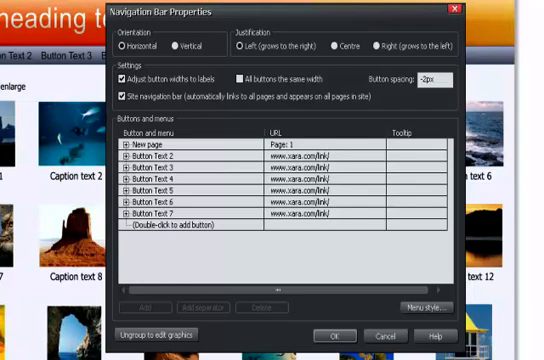
{"action": "left_click", "coordinate": [126, 144]}
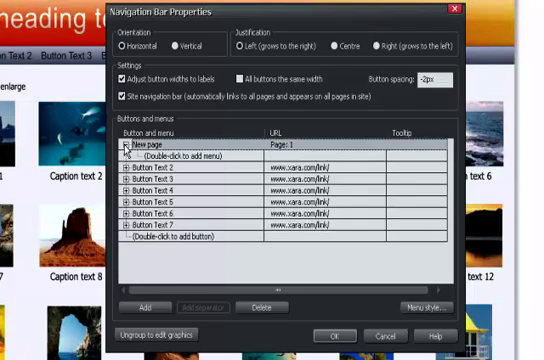
{"action": "double_click", "coordinate": [178, 157]}
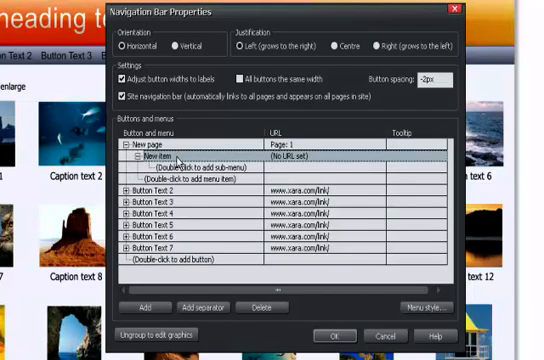
{"action": "type", "text": "O"}
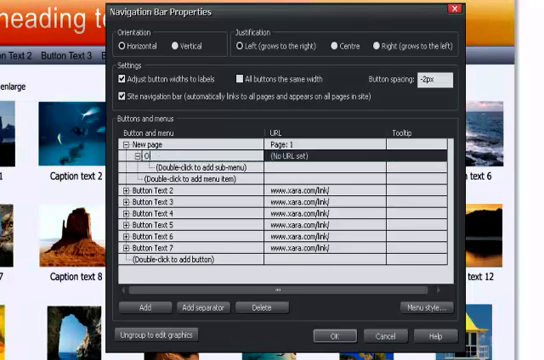
{"action": "type", "text": "ne"}
{"action": "left_click", "coordinate": [174, 188]}
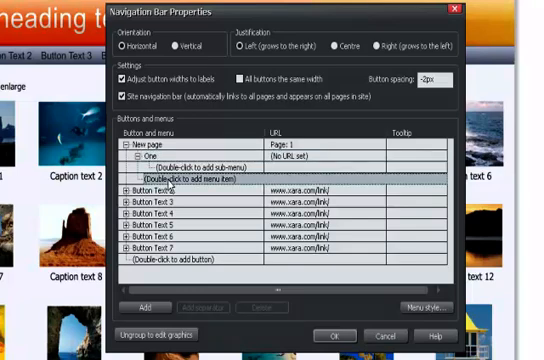
{"action": "double_click", "coordinate": [174, 182]}
{"action": "left_click", "coordinate": [172, 180]}
{"action": "type", "text": "Two"}
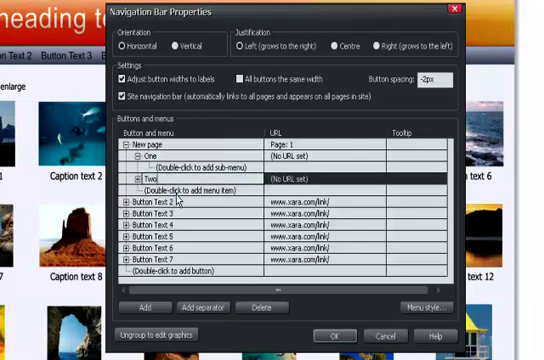
{"action": "double_click", "coordinate": [177, 192]}
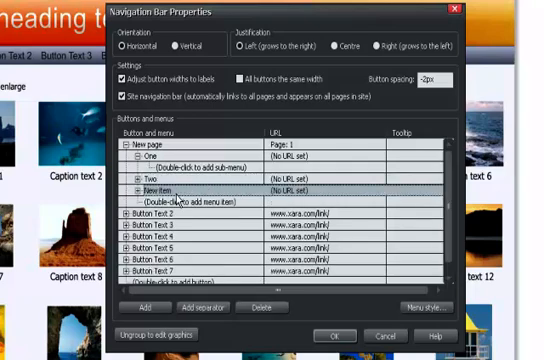
{"action": "left_click", "coordinate": [177, 192]}
{"action": "type", "text": "three"}
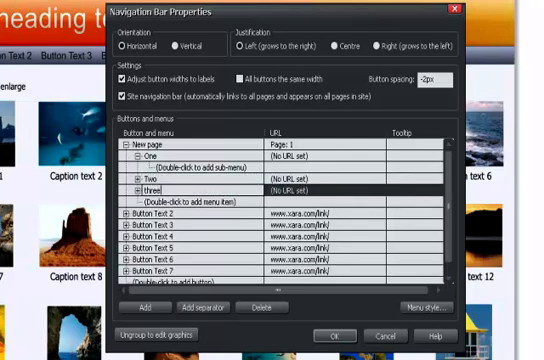
{"action": "left_click", "coordinate": [174, 203]}
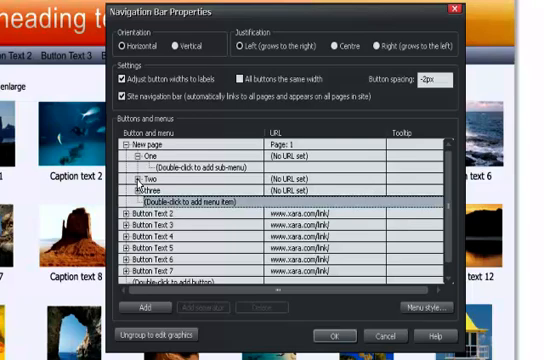
Nest sub-menu items several levels under Two, the deepest named 'Downa a few levels'.
{"action": "left_click", "coordinate": [138, 180]}
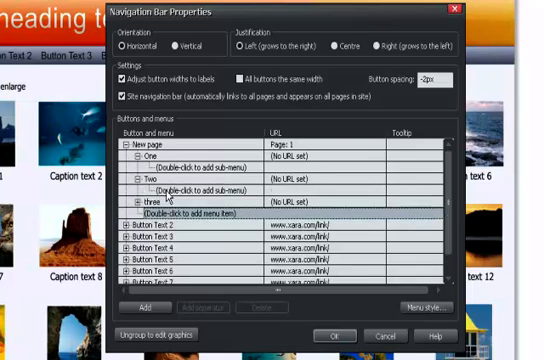
{"action": "double_click", "coordinate": [168, 192]}
{"action": "double_click", "coordinate": [175, 212]}
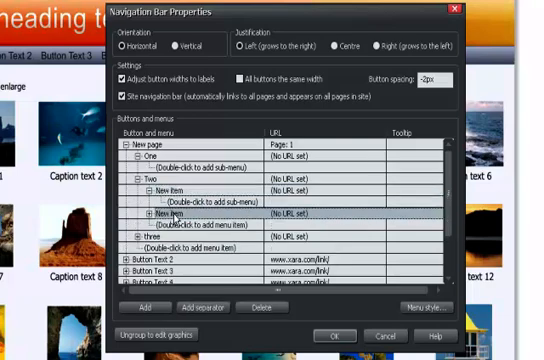
{"action": "double_click", "coordinate": [177, 225]}
{"action": "left_click", "coordinate": [149, 213]}
{"action": "double_click", "coordinate": [195, 225]}
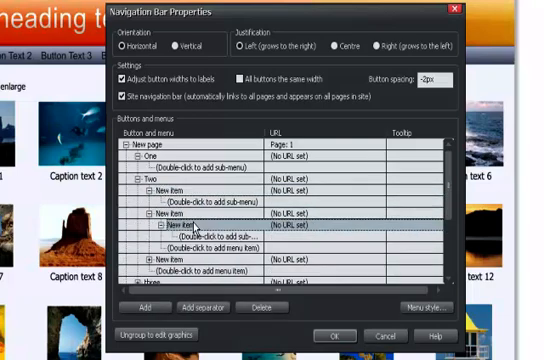
{"action": "double_click", "coordinate": [199, 248]}
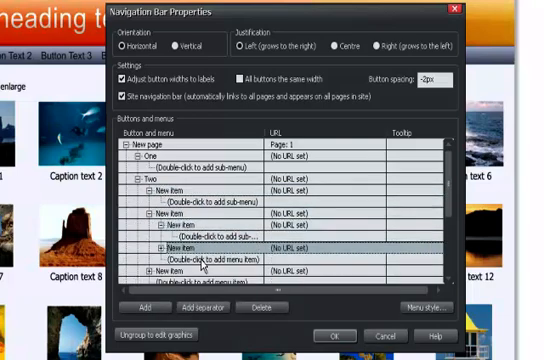
{"action": "left_click", "coordinate": [190, 247]}
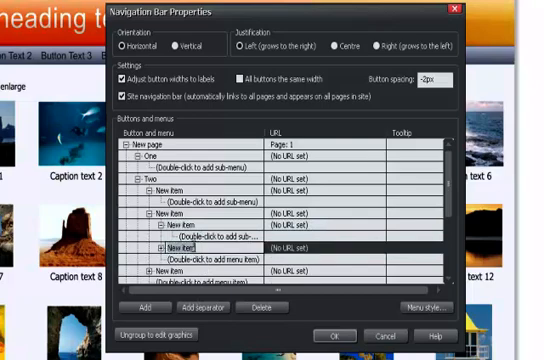
{"action": "type", "text": "Down a few"}
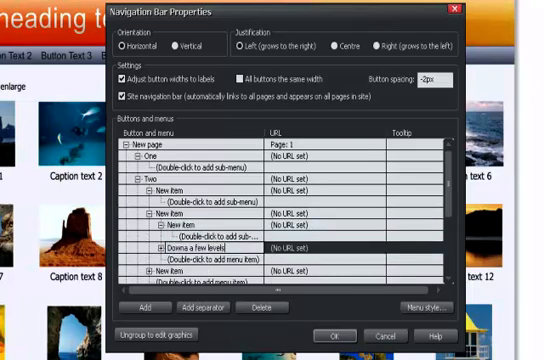
{"action": "key", "text": "Return"}
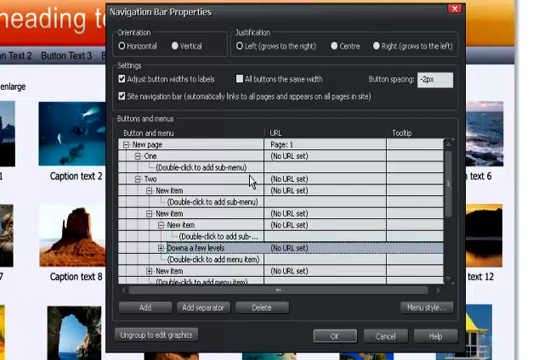
Apply the navbar changes, preview the New page dropdown, then reopen the navbar properties.
{"action": "left_click", "coordinate": [348, 337]}
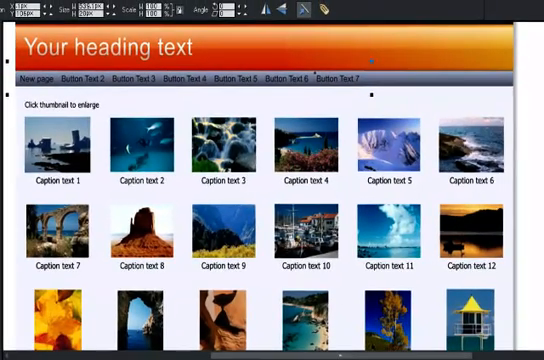
{"action": "key", "text": "ctrl+shift+p"}
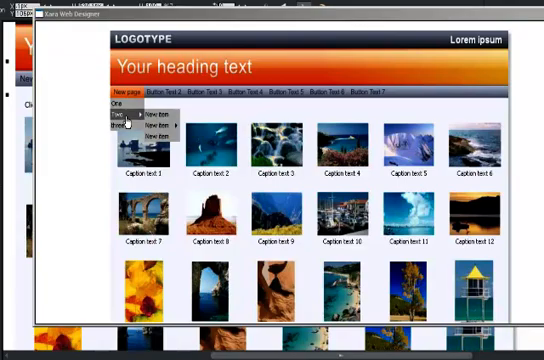
{"action": "mouse_move", "coordinate": [127, 92]}
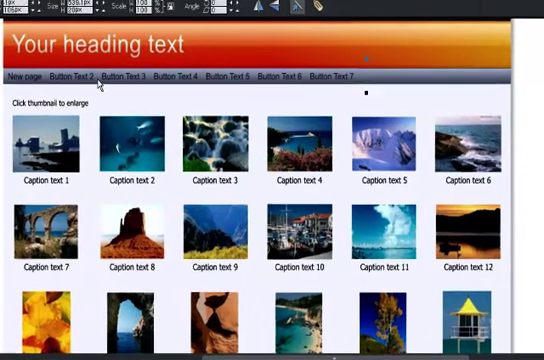
{"action": "double_click", "coordinate": [97, 85]}
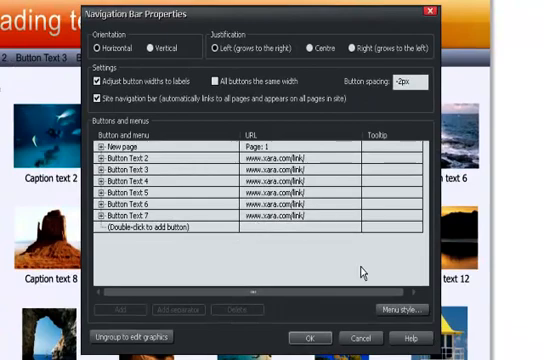
Set menu background and hover text to Theme Color 2 and apply the restyled bar.
{"action": "left_click", "coordinate": [406, 311]}
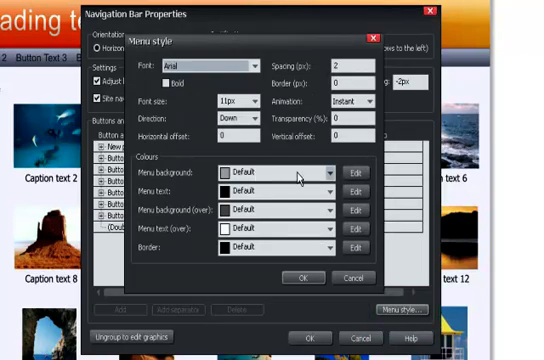
{"action": "left_click", "coordinate": [331, 174]}
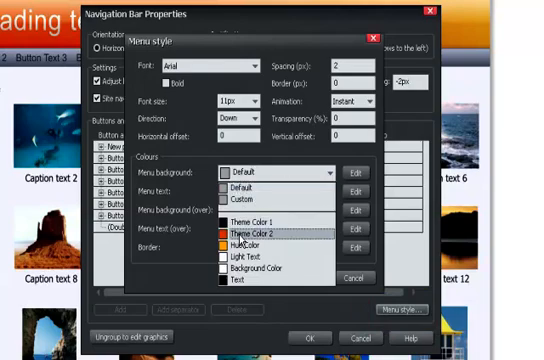
{"action": "left_click", "coordinate": [241, 235]}
{"action": "left_click", "coordinate": [260, 231]}
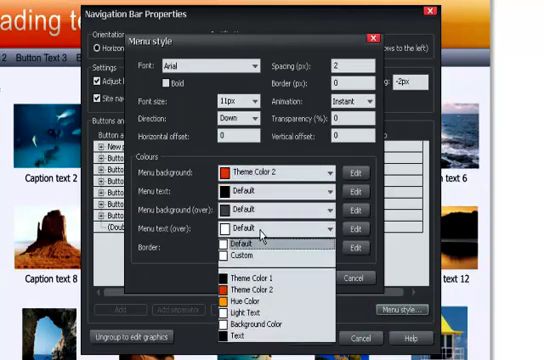
{"action": "left_click", "coordinate": [254, 291]}
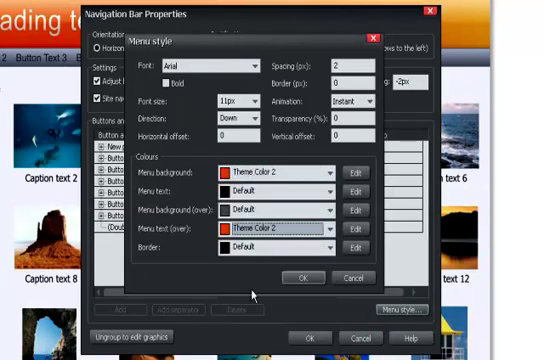
{"action": "left_click", "coordinate": [310, 281]}
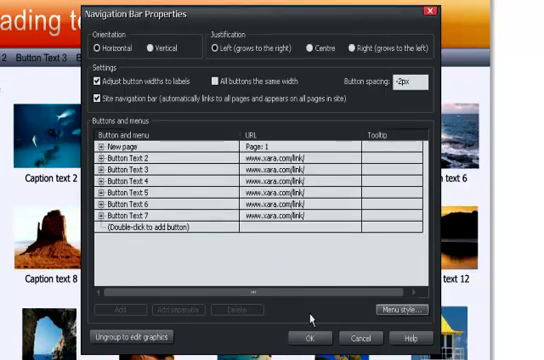
{"action": "left_click", "coordinate": [312, 338]}
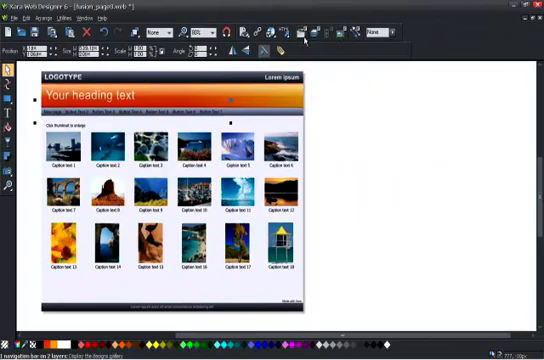
Drag Color scheme 1 from the Designs gallery onto the page and preview the blue result.
{"action": "left_click", "coordinate": [340, 35]}
{"action": "scroll", "coordinate": [505, 203], "scroll_direction": "down", "scroll_amount": 5}
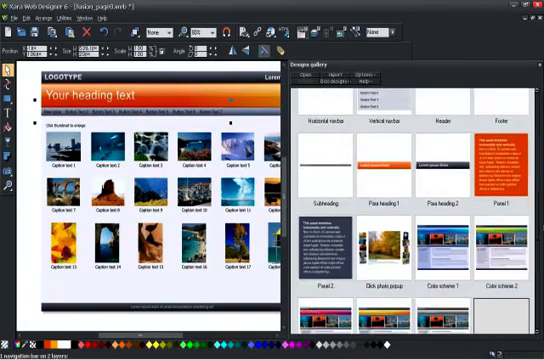
{"action": "scroll", "coordinate": [505, 203], "scroll_direction": "down", "scroll_amount": 3}
{"action": "scroll", "coordinate": [505, 203], "scroll_direction": "down", "scroll_amount": 2}
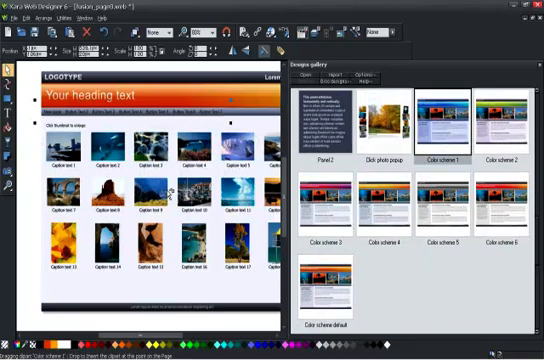
{"action": "left_click_drag", "start_coordinate": [442, 125], "coordinate": [170, 195]}
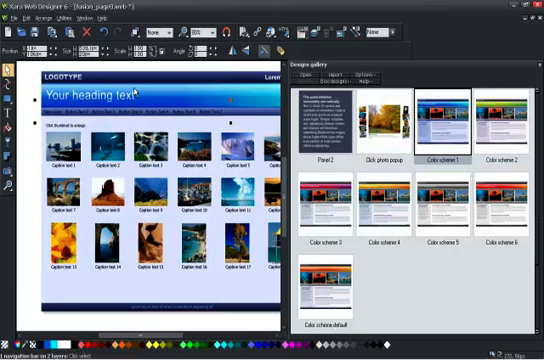
{"action": "key", "text": "ctrl+shift+p"}
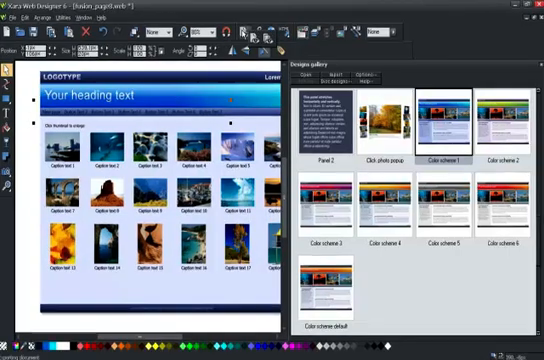